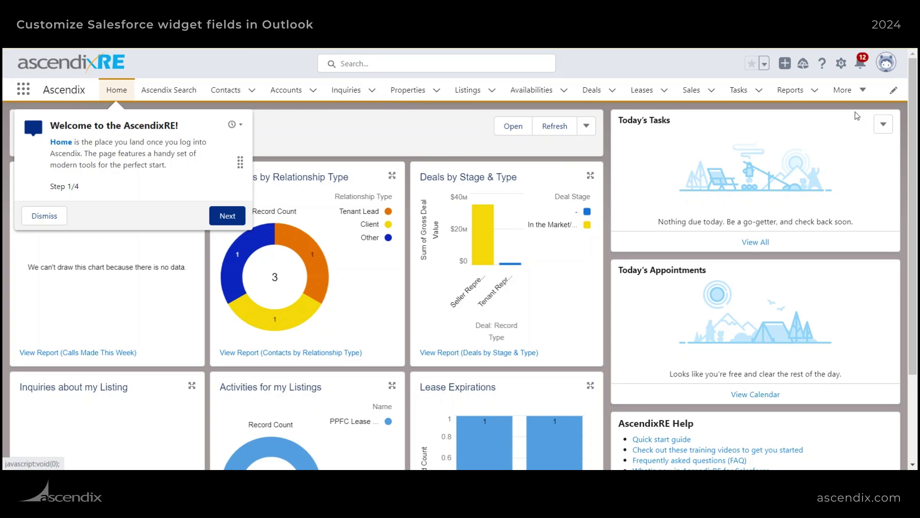
- Open Setup from the gear menu and search Quick Find for 'outlook'
click(842, 64)
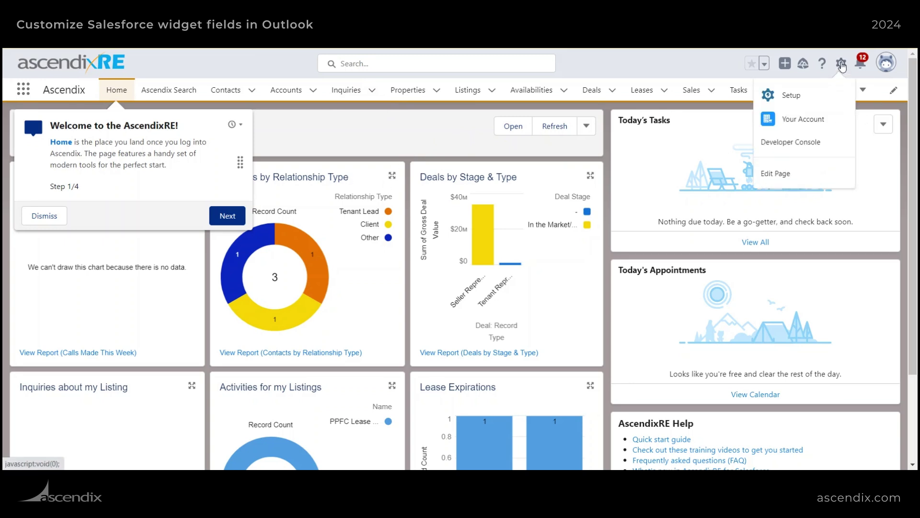
click(791, 95)
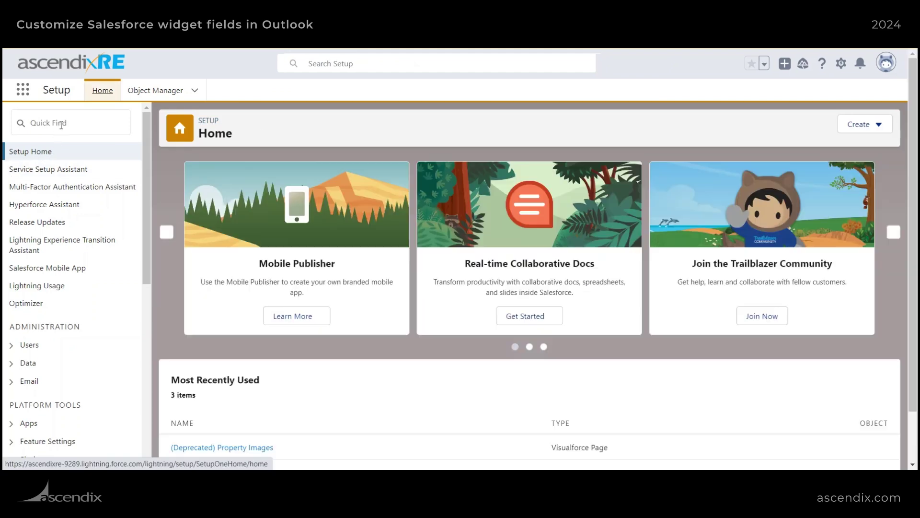
click(66, 120)
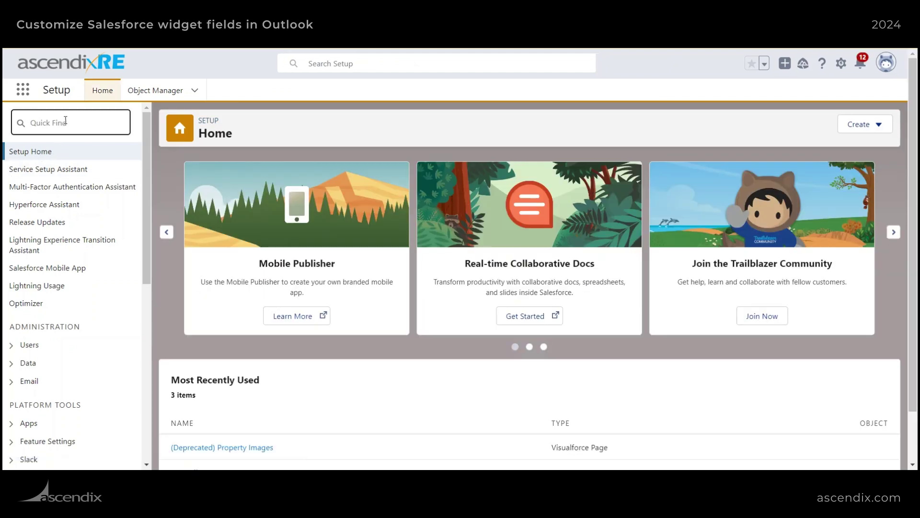
text(outlook)
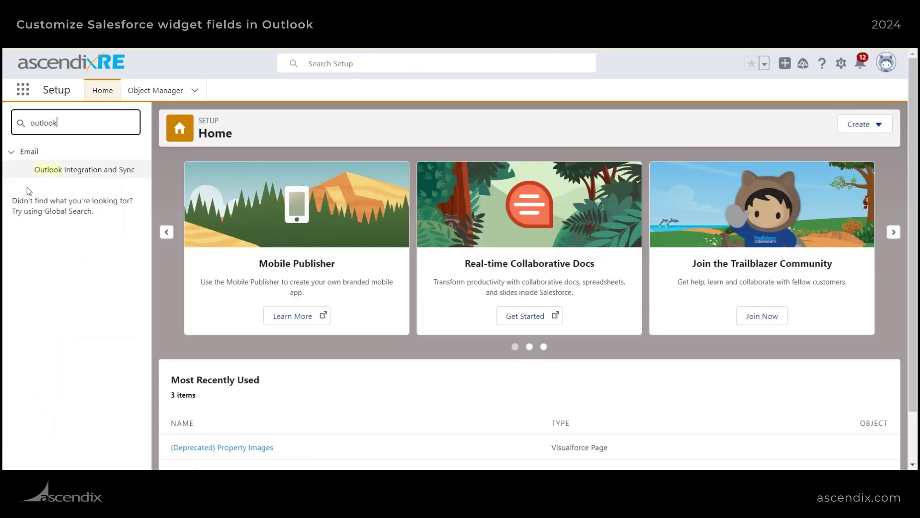
- In Outlook Integration and Sync, expand the Outlook record-access options and create a new Email Application Pane
click(112, 170)
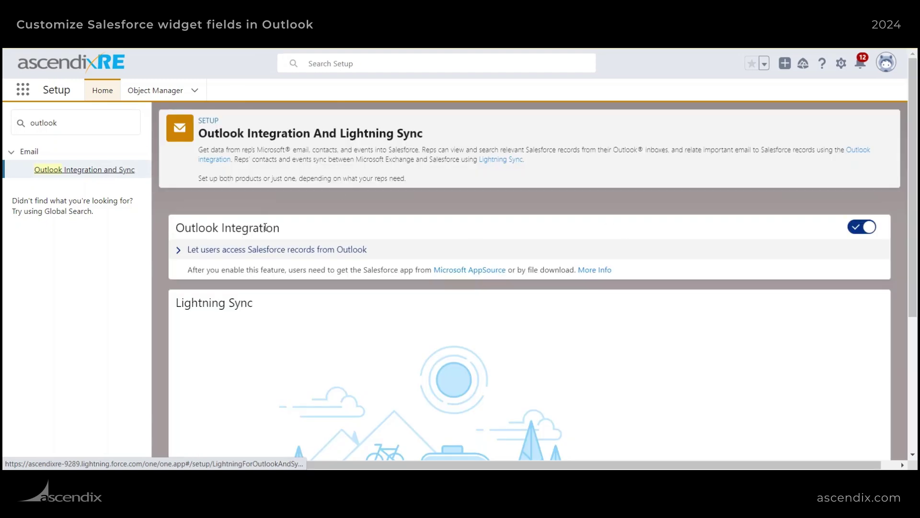
click(182, 251)
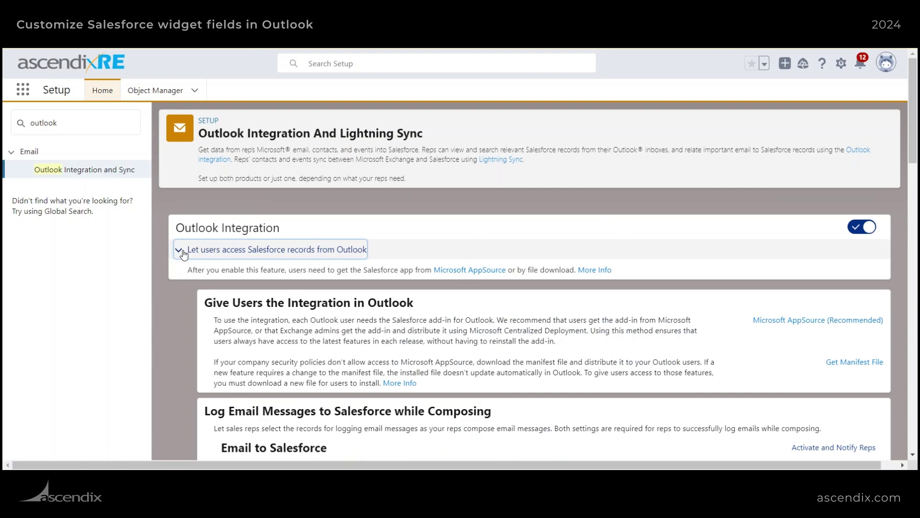
scroll(245, 247, down, 6)
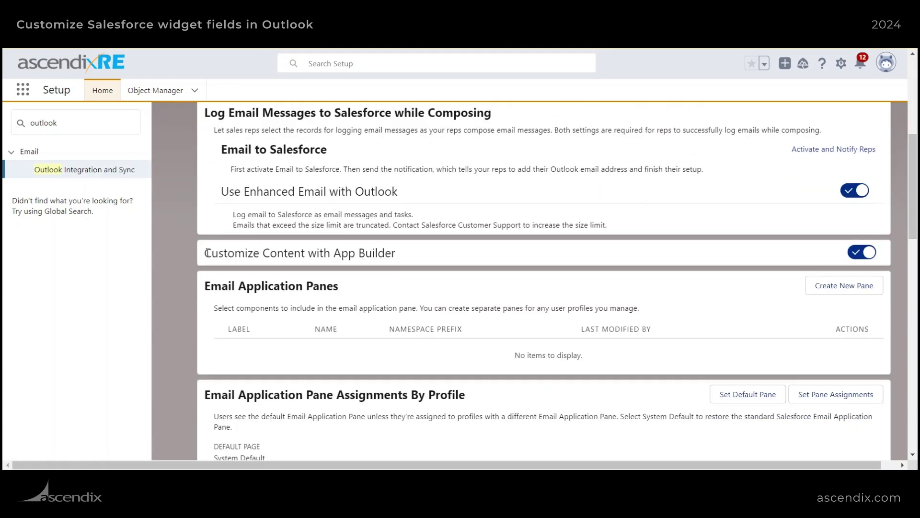
drag(206, 253, 407, 254)
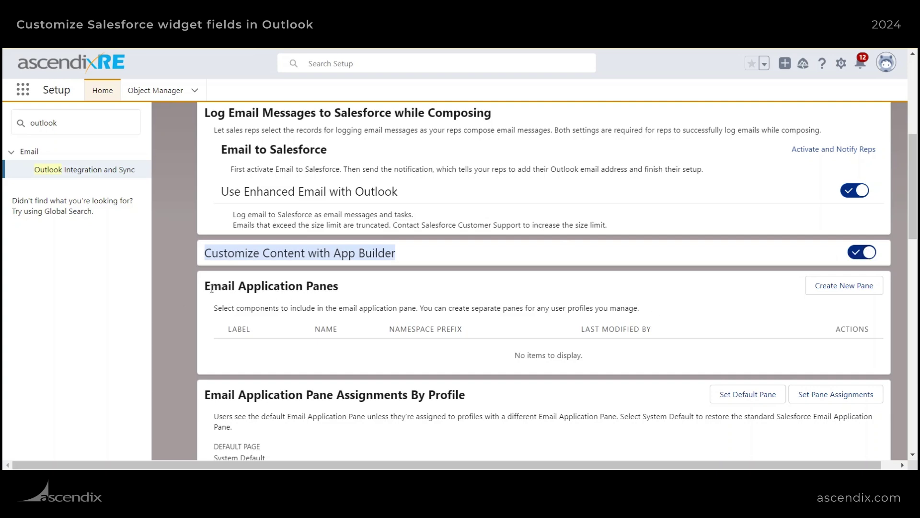
drag(211, 287, 376, 296)
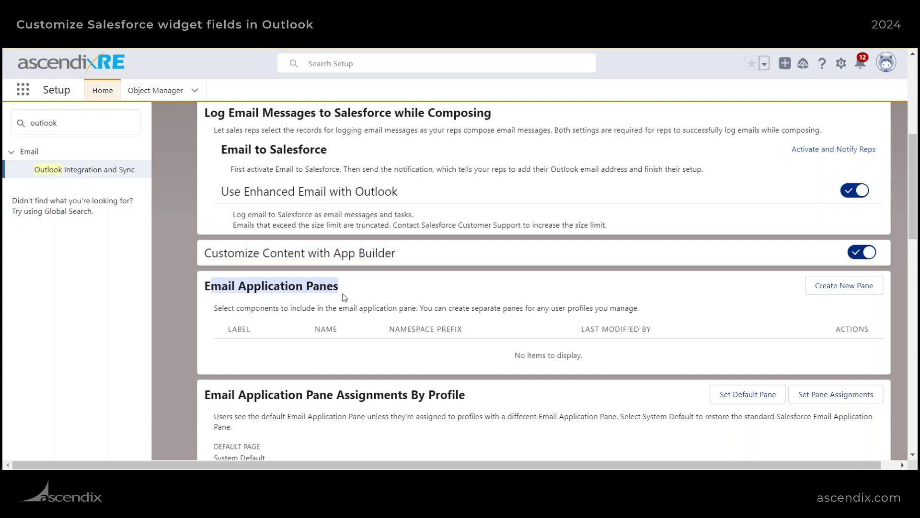
click(854, 291)
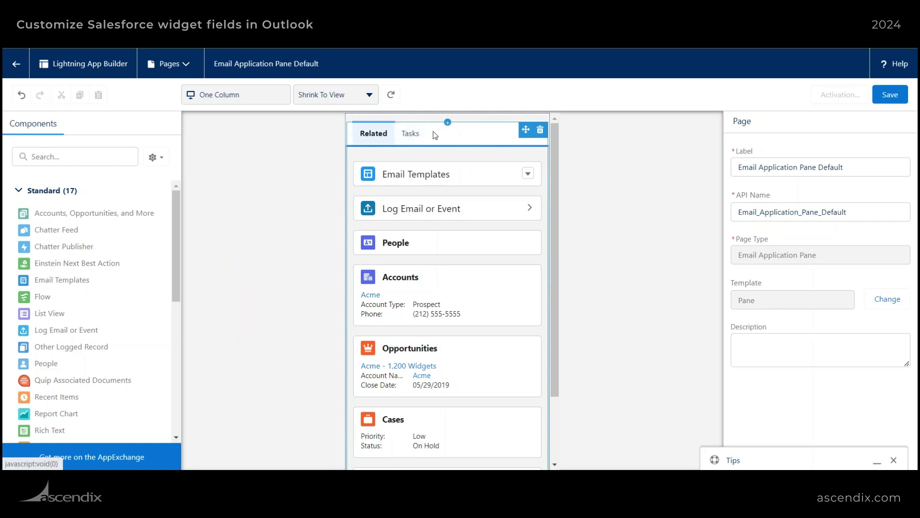
- Select the pane's Tabs component and add a third tab after Related and Tasks
click(456, 137)
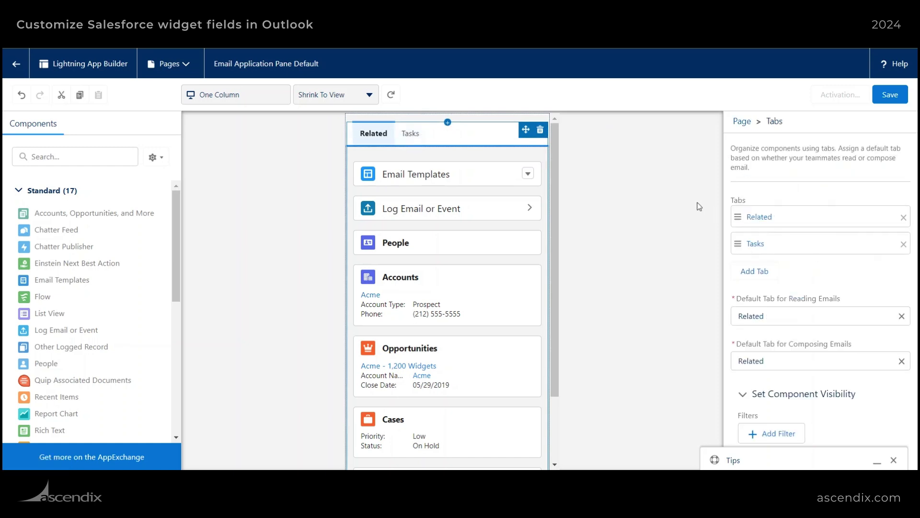
click(741, 272)
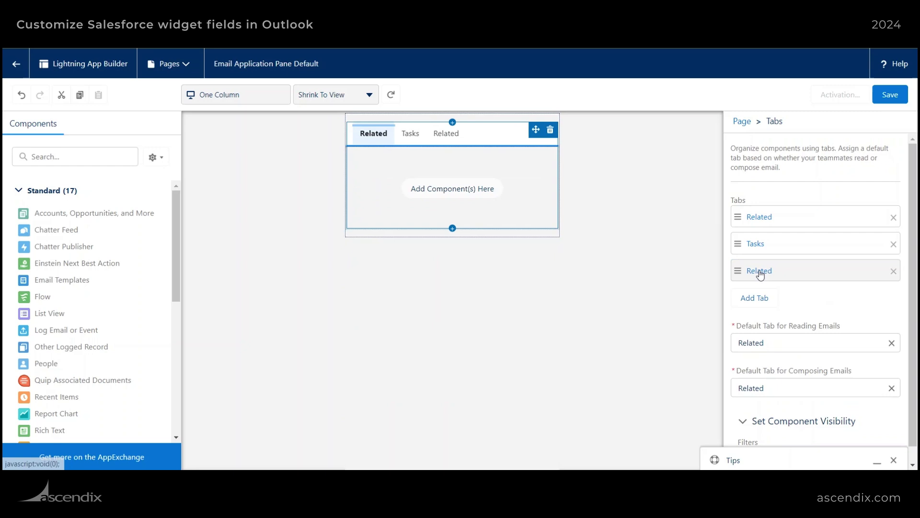
- Give the third tab the custom title 'All Account', visible only in Read Mode
click(760, 270)
click(626, 286)
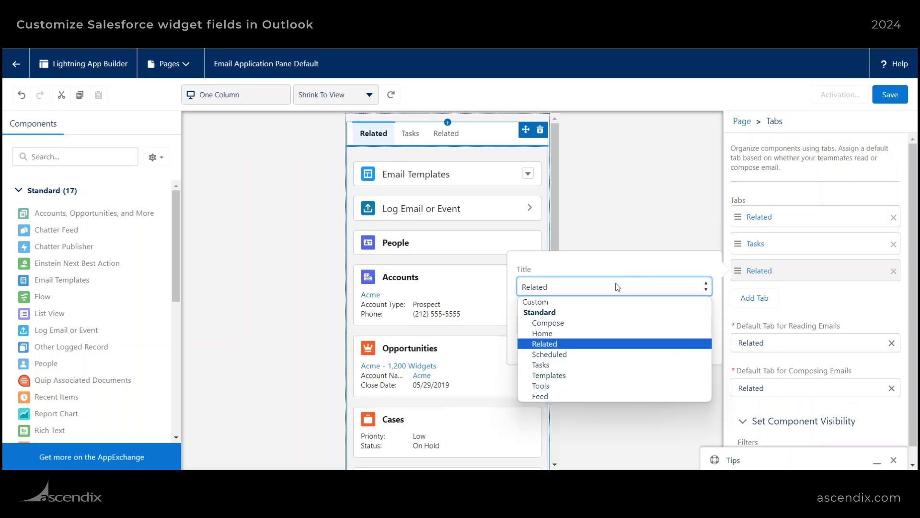
click(573, 308)
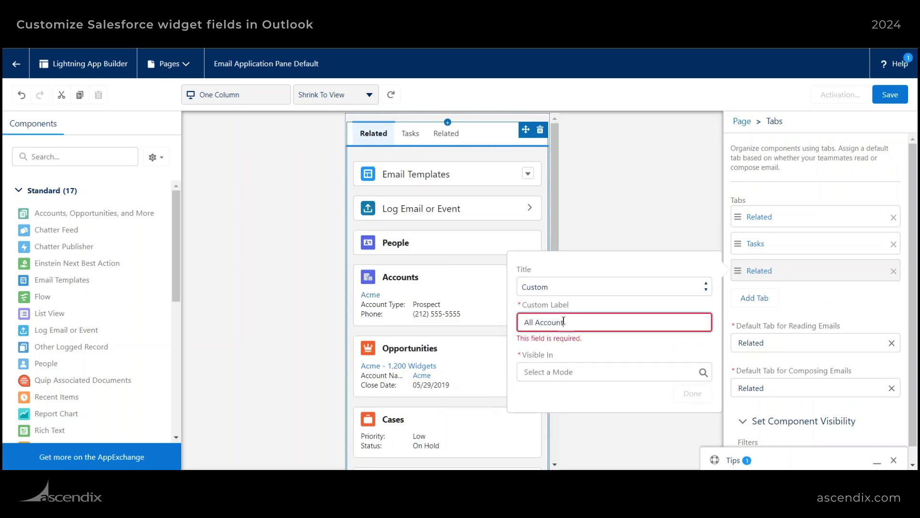
click(590, 371)
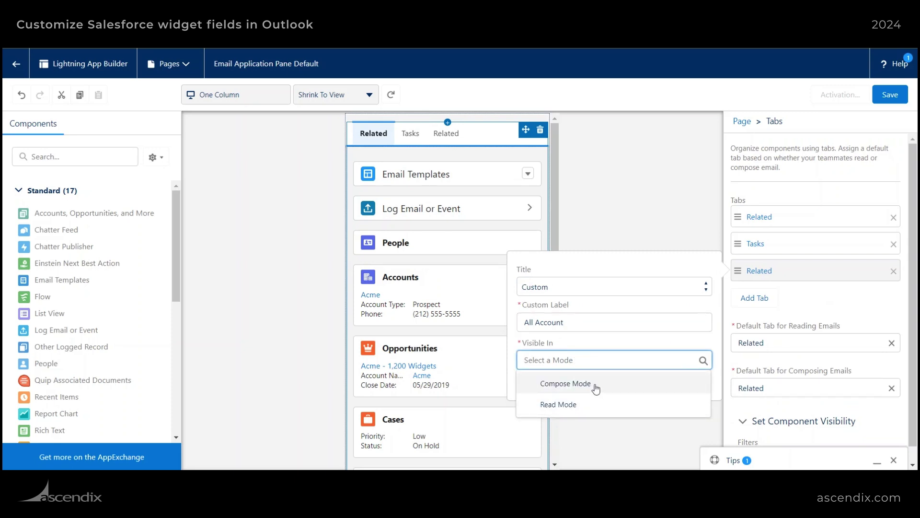
click(557, 404)
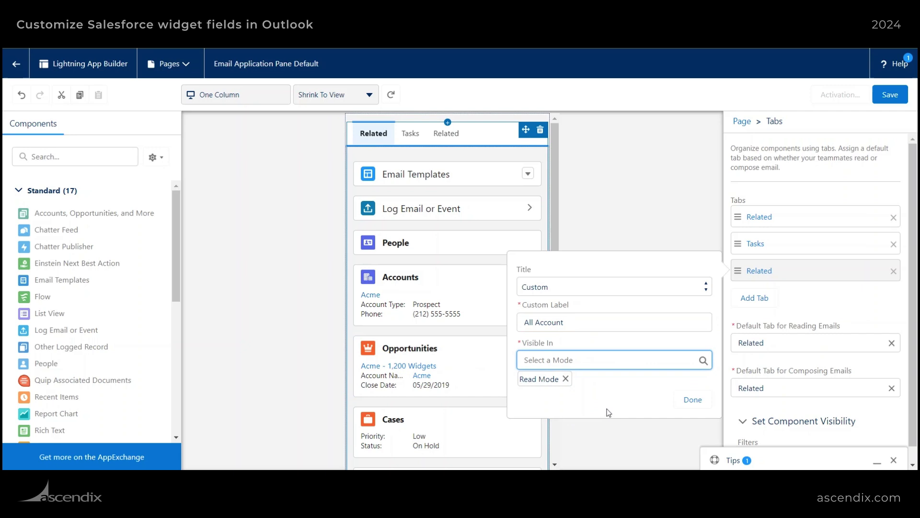
click(596, 365)
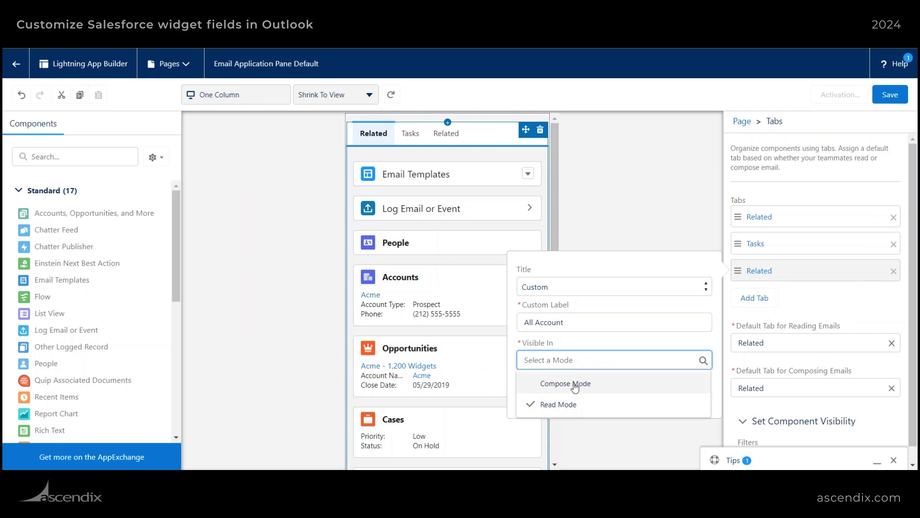
click(620, 271)
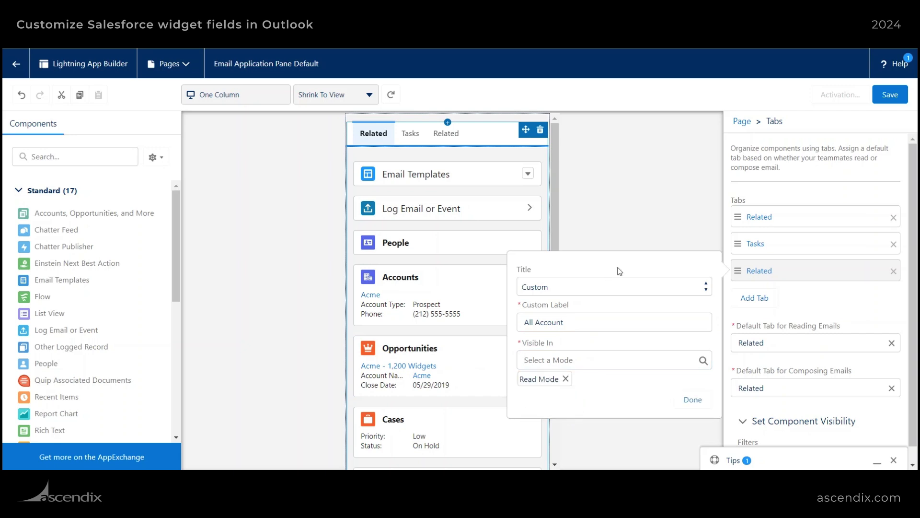
click(693, 401)
click(455, 136)
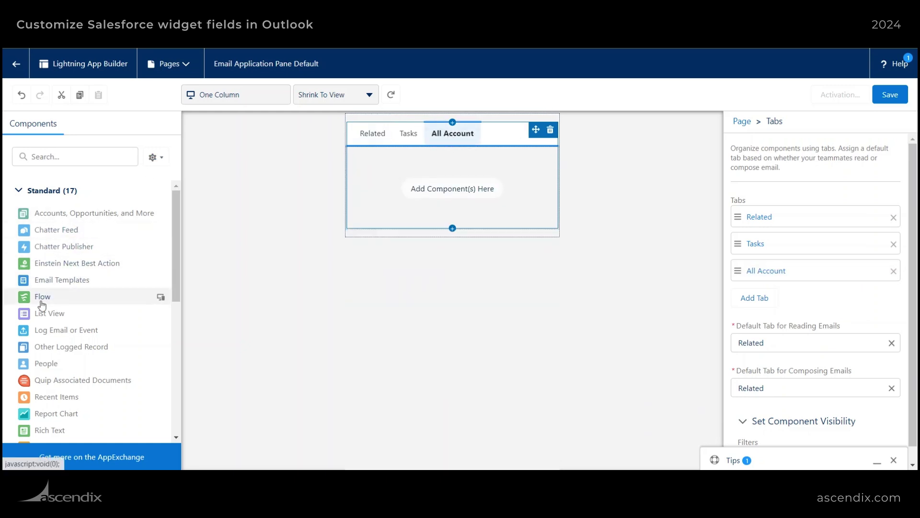
- Put a List View of Accounts filtered to My Accounts in the All Account tab
drag(48, 314, 410, 190)
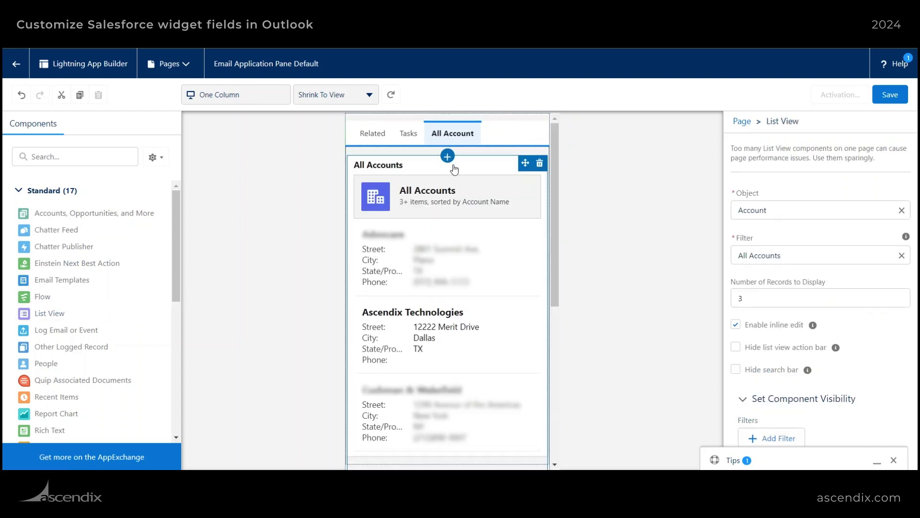
click(794, 255)
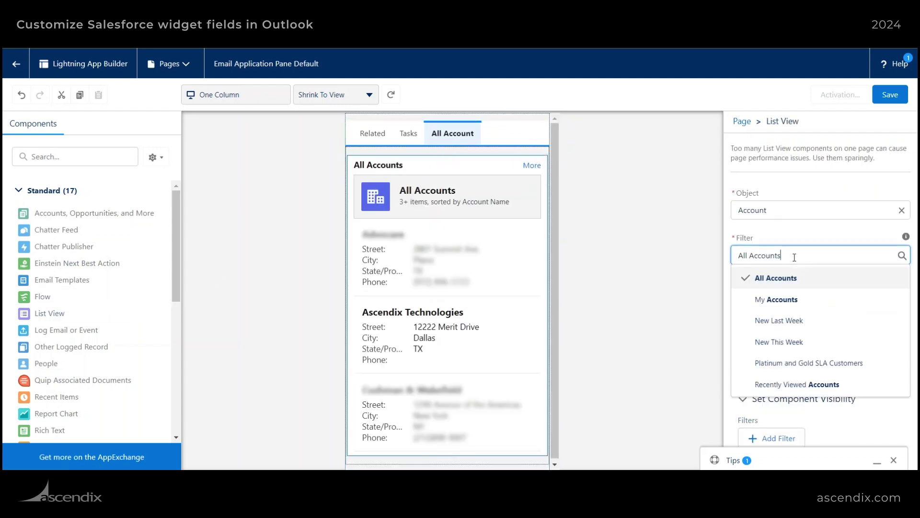
click(785, 211)
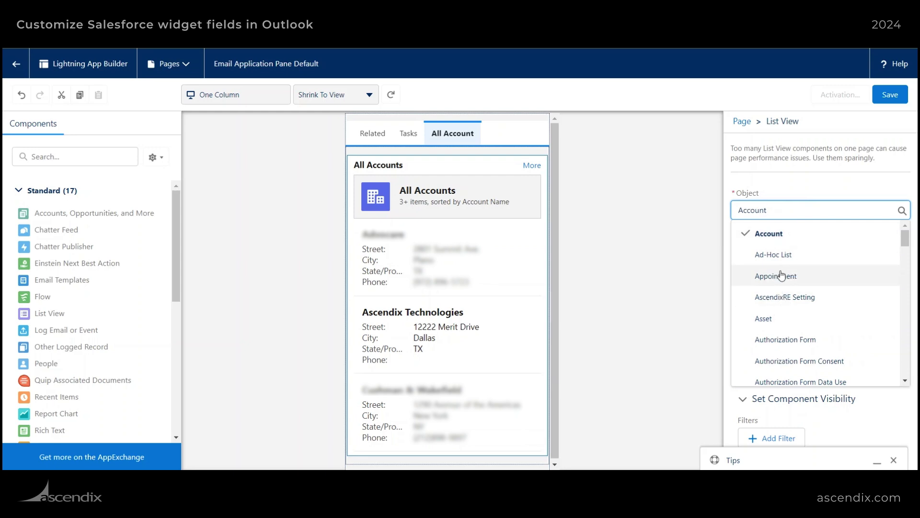
scroll(783, 278, down, 5)
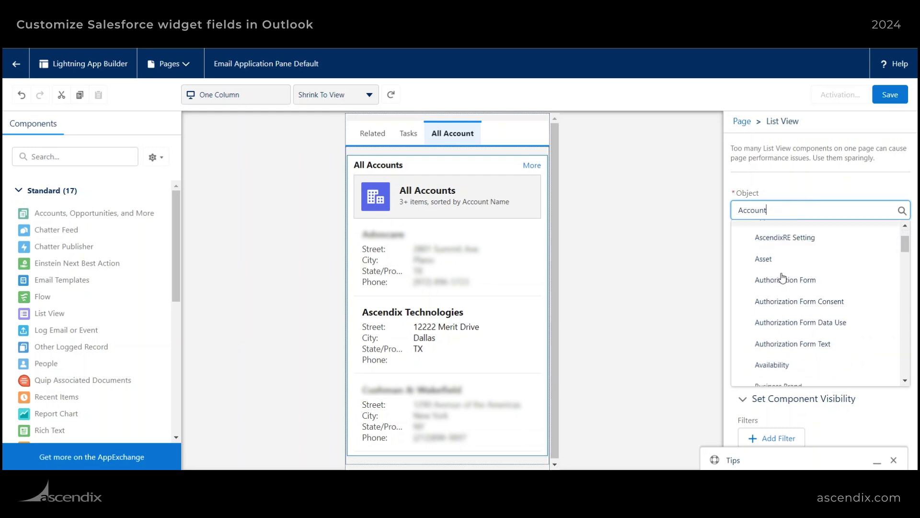
scroll(782, 278, up, 5)
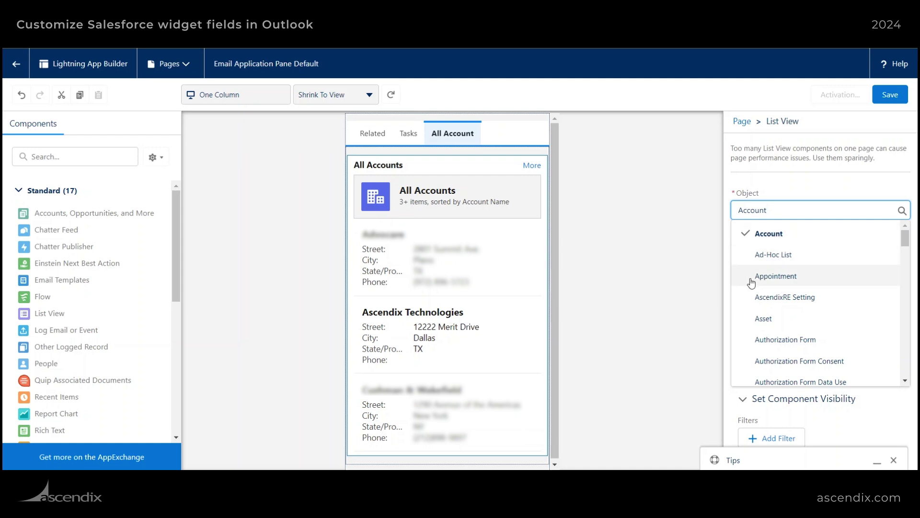
key(Escape)
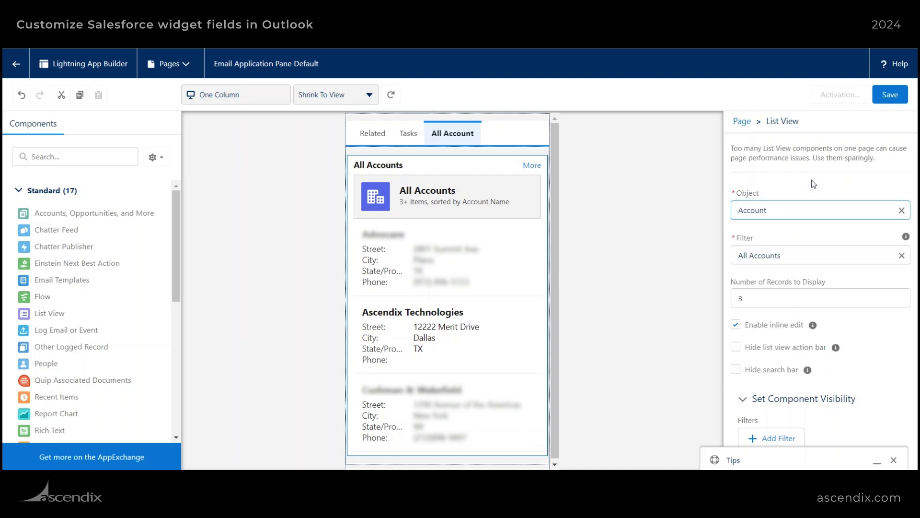
click(786, 251)
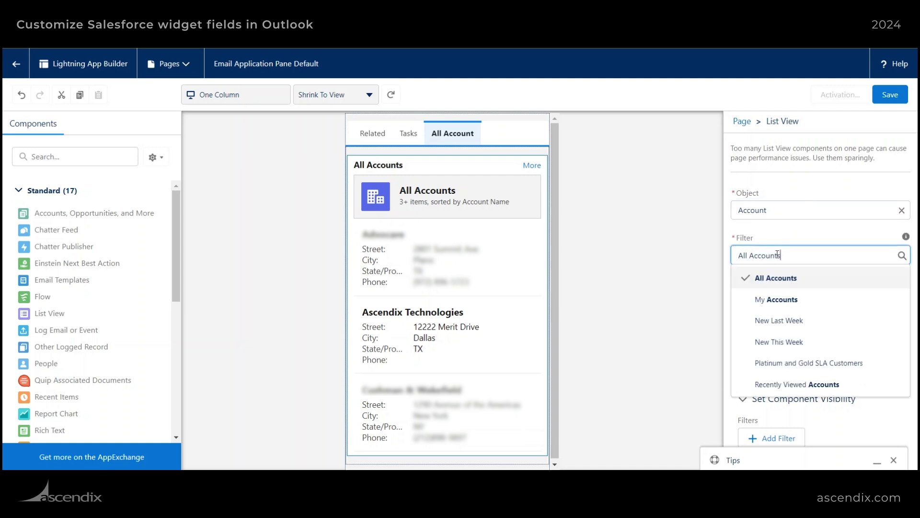
click(790, 296)
click(791, 296)
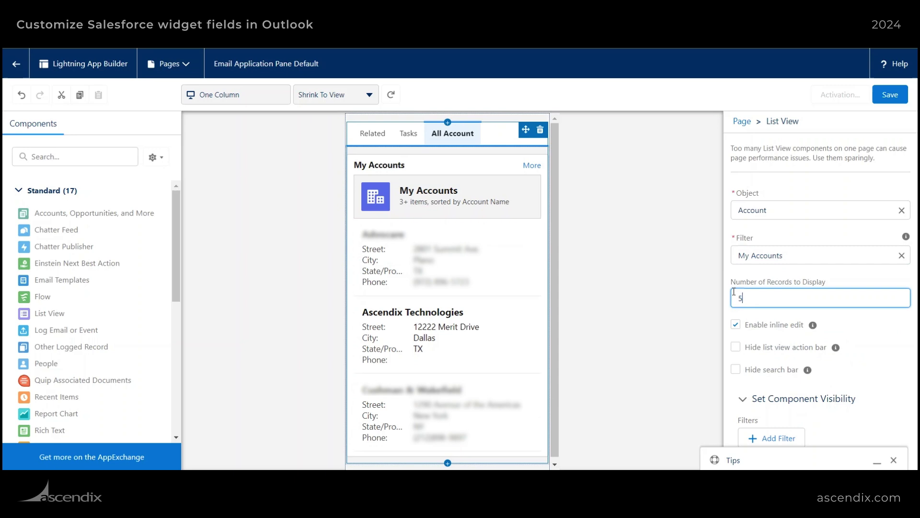
click(666, 288)
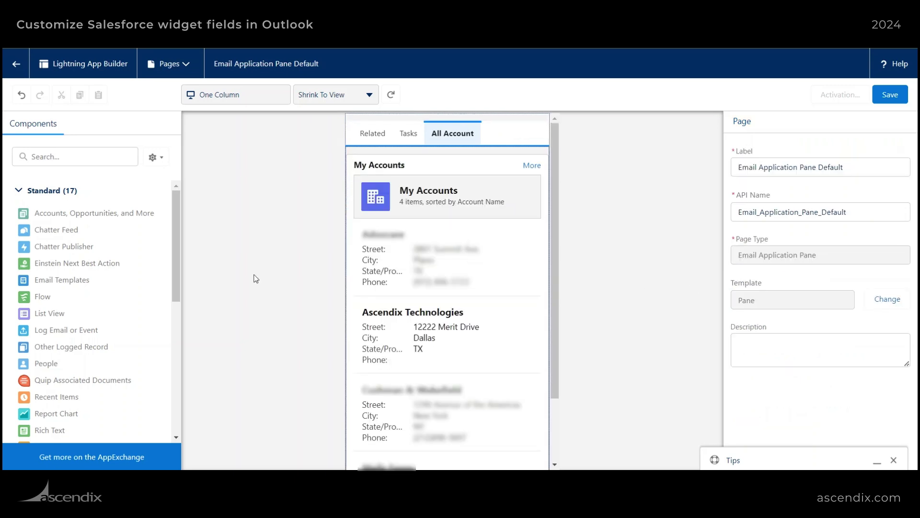
- Select the Tabs component and scroll the Related tab down to the Cases card
scroll(477, 245, down, 2)
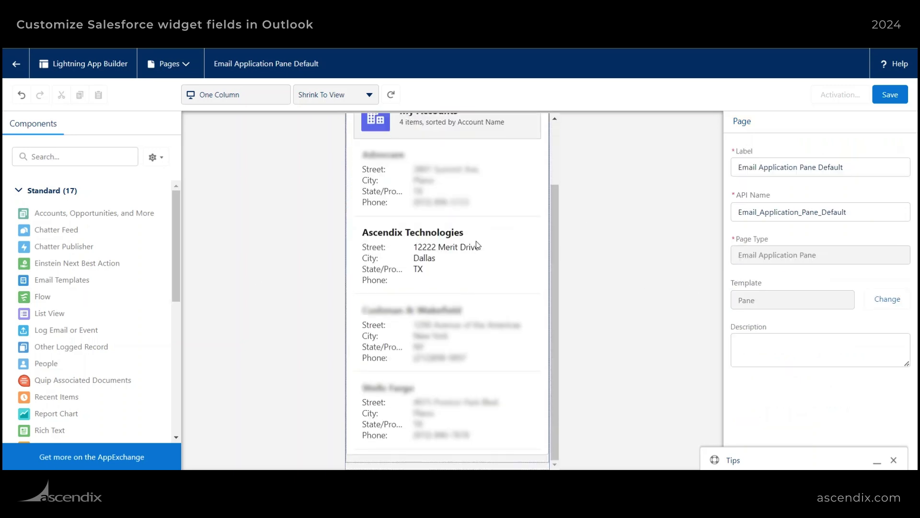
scroll(477, 245, up, 2)
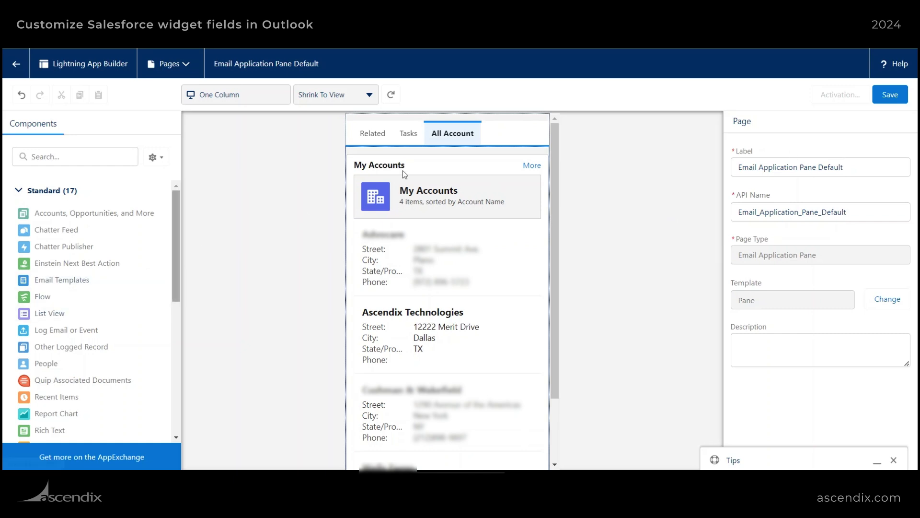
click(352, 212)
scroll(369, 230, down, 2)
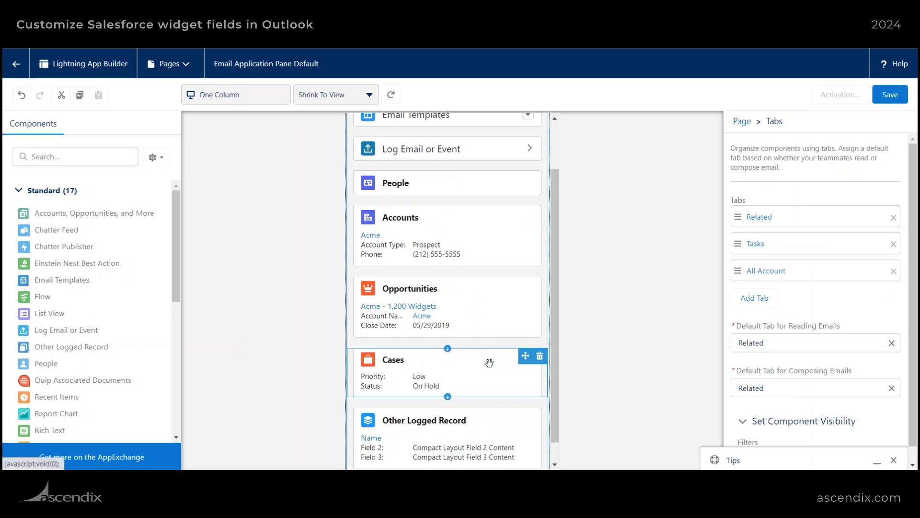
- Delete the Cases card from the Related tab and add a fourth tab
click(542, 358)
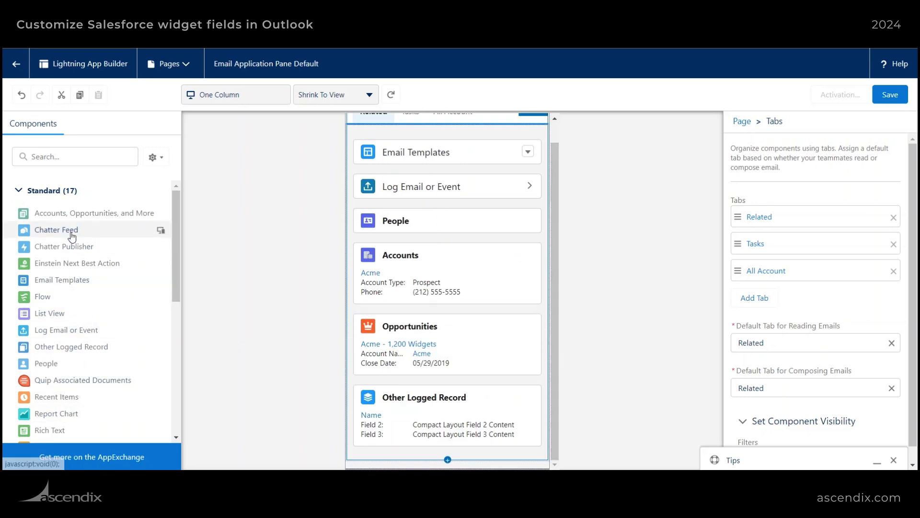
scroll(357, 164, up, 1)
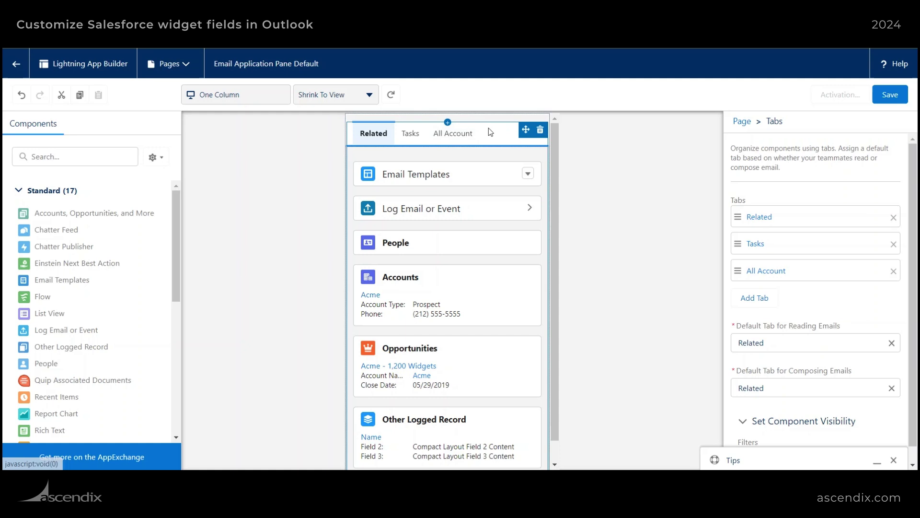
click(758, 298)
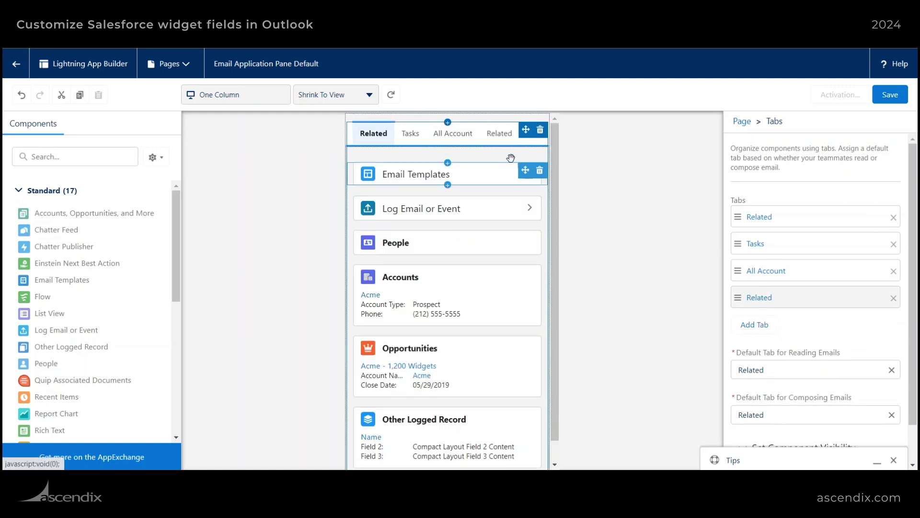
- Give the fourth tab the custom title 'Chatter', visible only in Read Mode
click(792, 298)
click(582, 308)
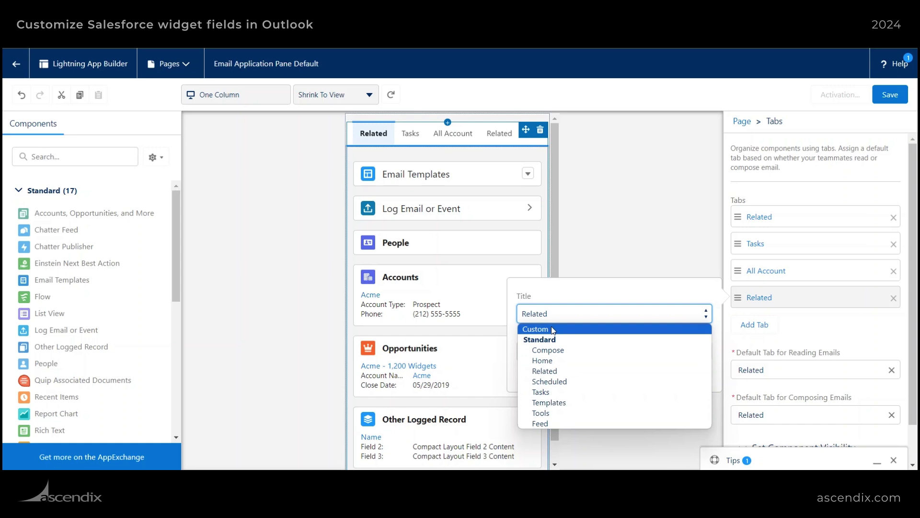
click(554, 330)
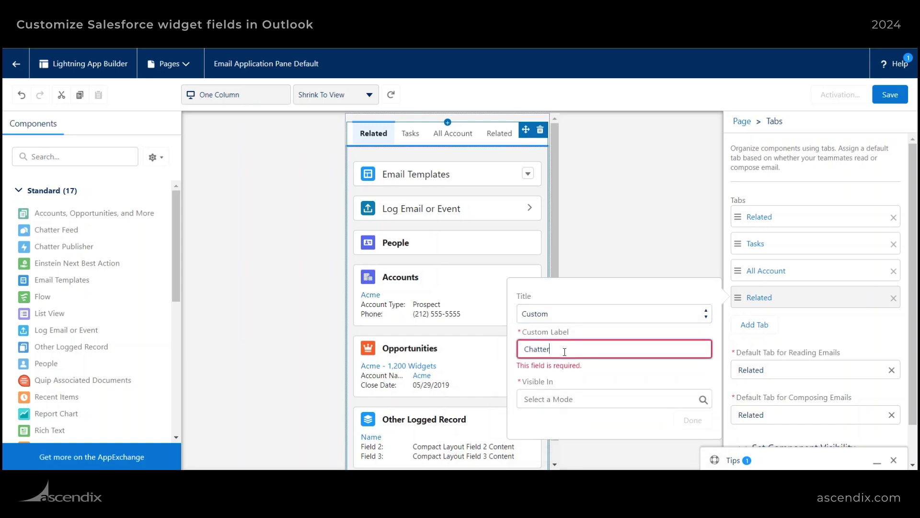
click(567, 407)
click(586, 388)
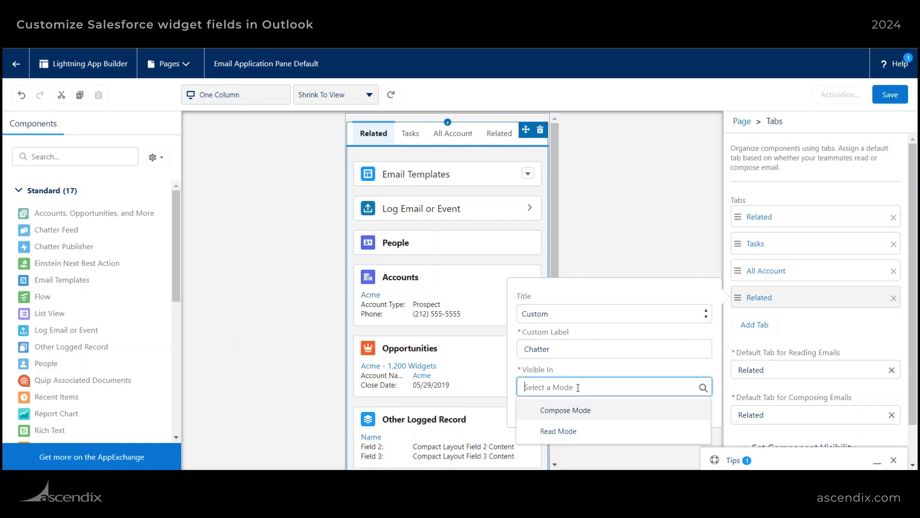
click(559, 431)
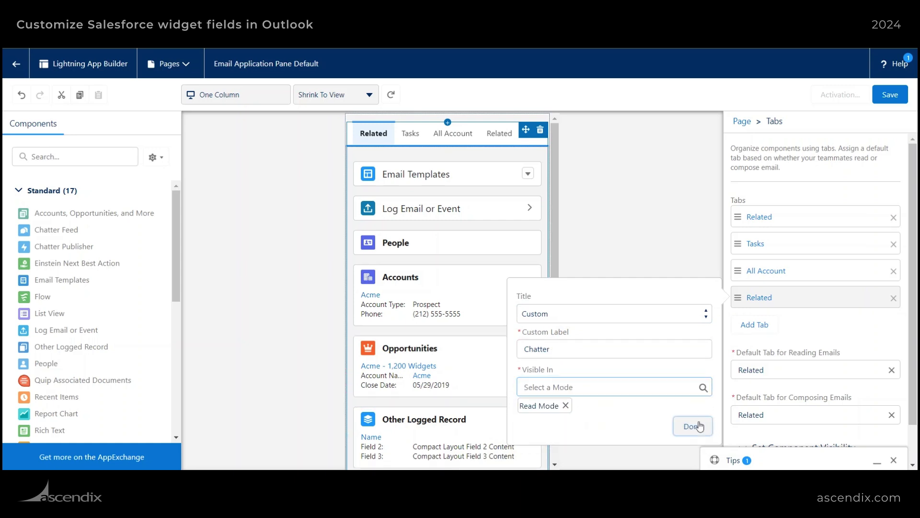
click(689, 426)
click(499, 133)
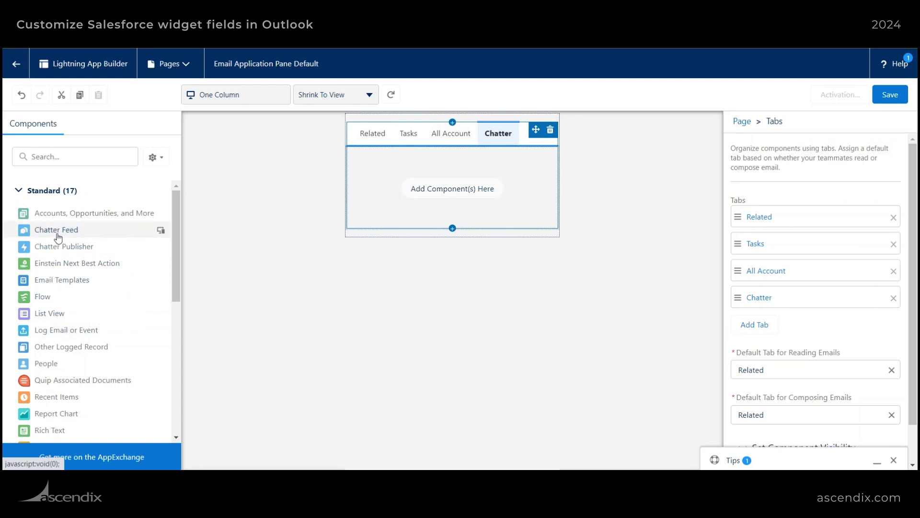
- Place a Chatter Feed in the Chatter tab, removing the briefly added Chatter Publisher
drag(57, 235, 479, 193)
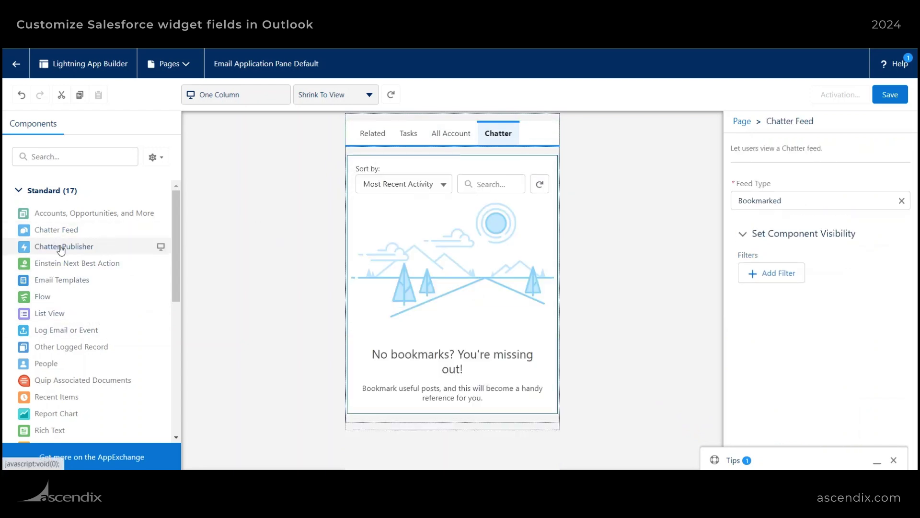
drag(61, 249, 438, 160)
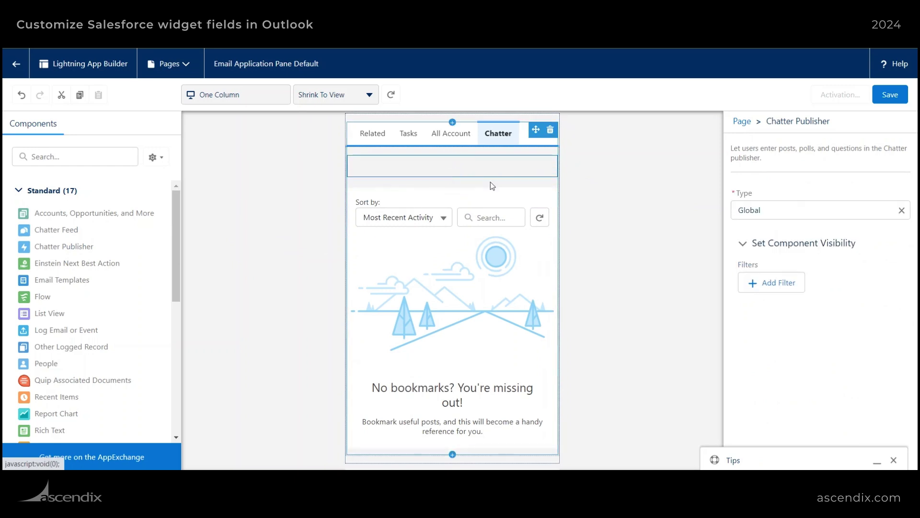
click(551, 166)
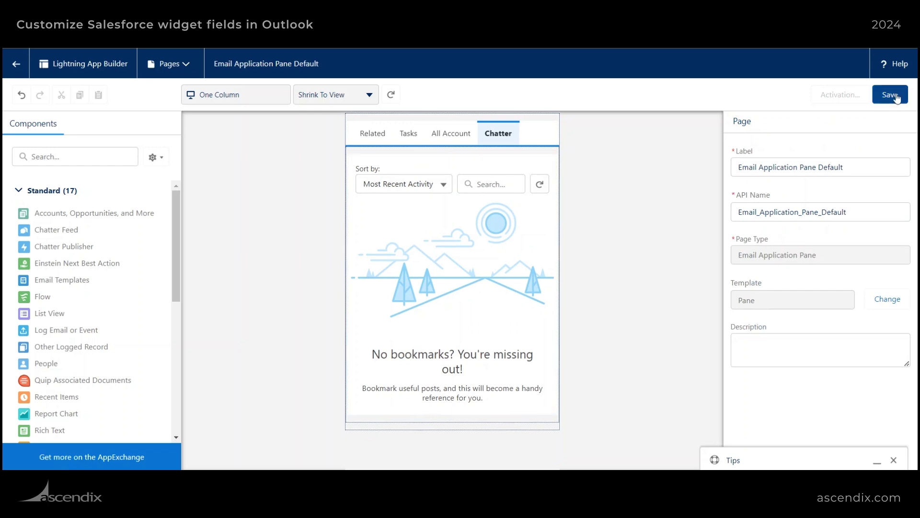
- Save and activate the pane as the default Email Application Pane, then return to Setup
click(369, 135)
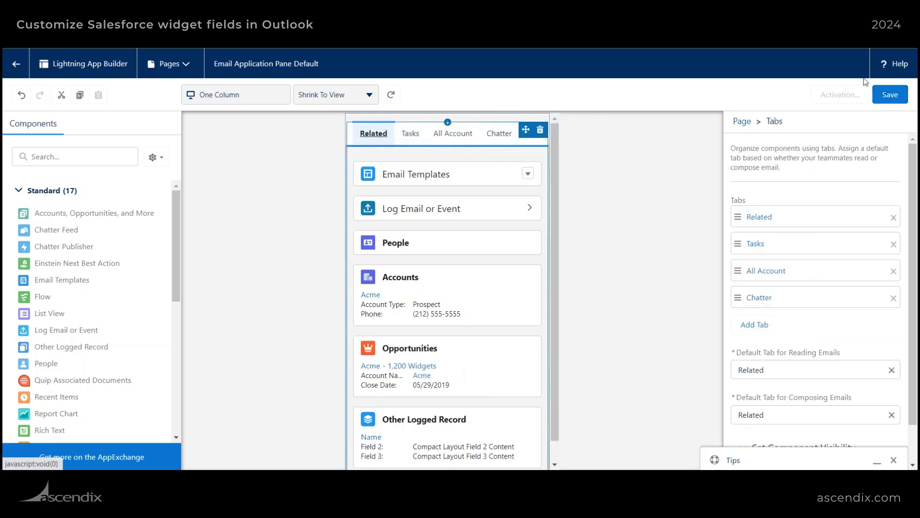
click(884, 93)
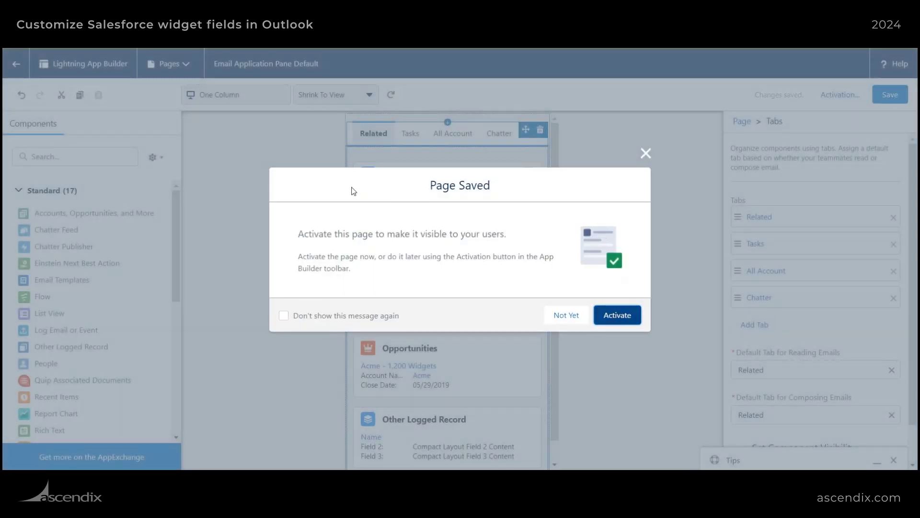
click(618, 317)
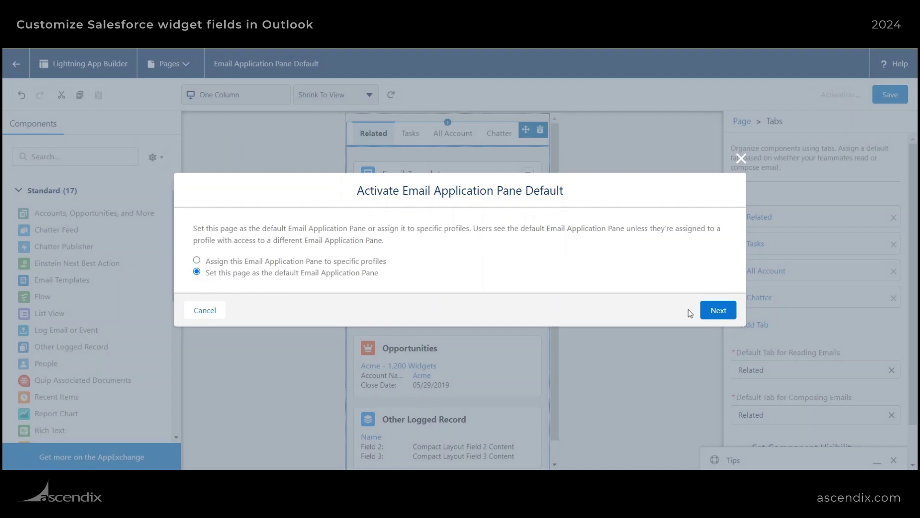
click(715, 312)
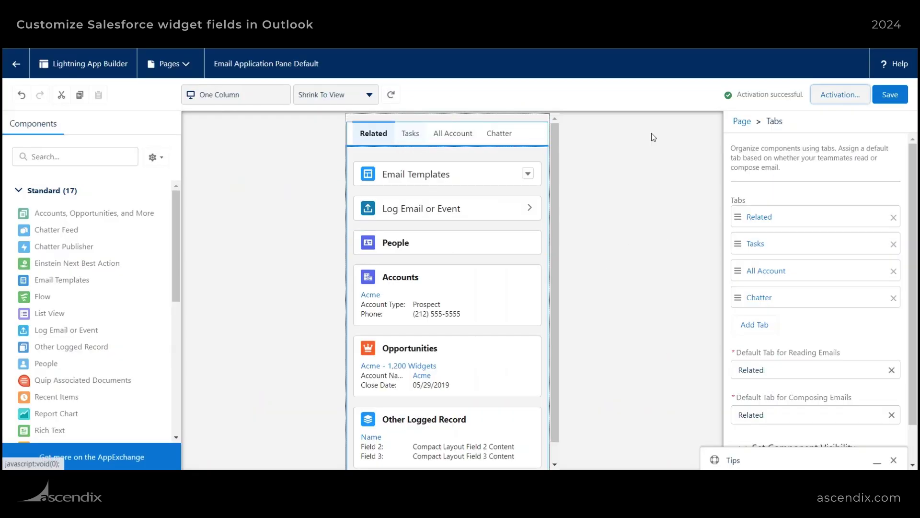
click(885, 96)
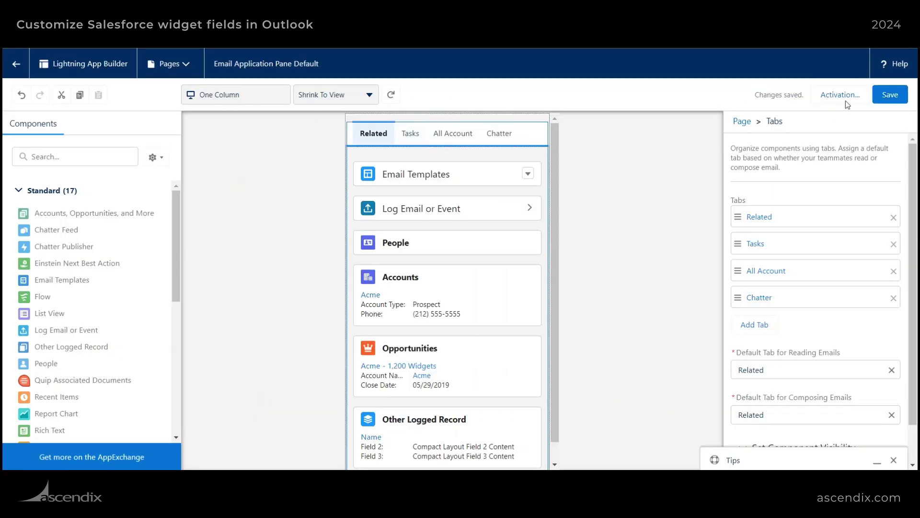
click(16, 65)
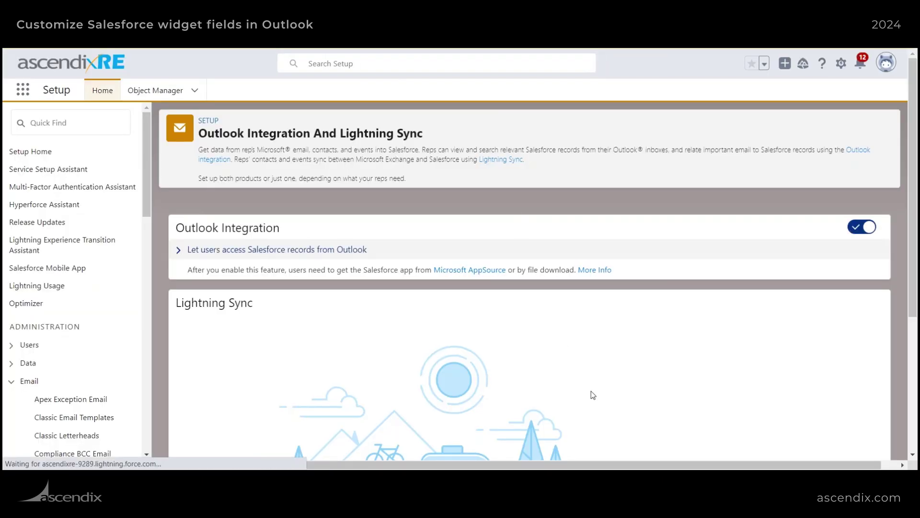
- Close and reopen Outlook's Salesforce pane to load the Related, Tasks, All Account and Chatter tabs
mouse_move(592, 472)
click(547, 407)
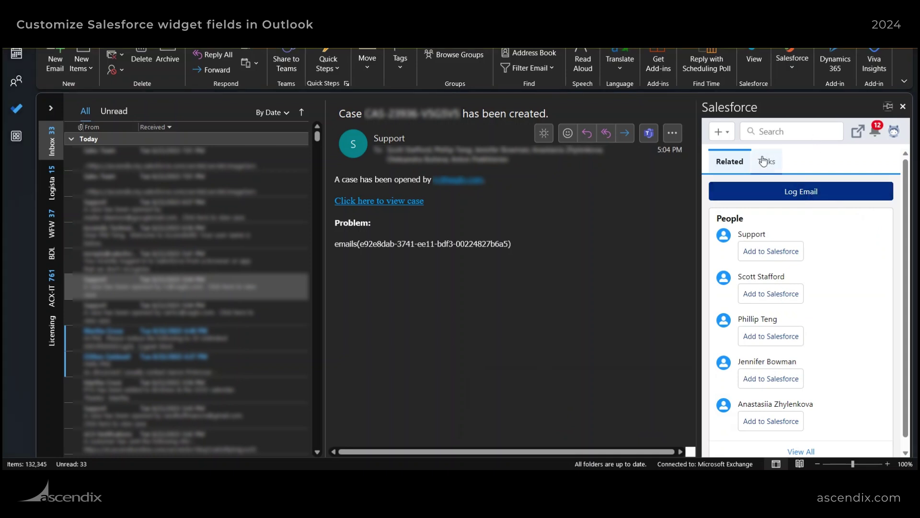
scroll(799, 316, down, 1)
scroll(800, 319, up, 1)
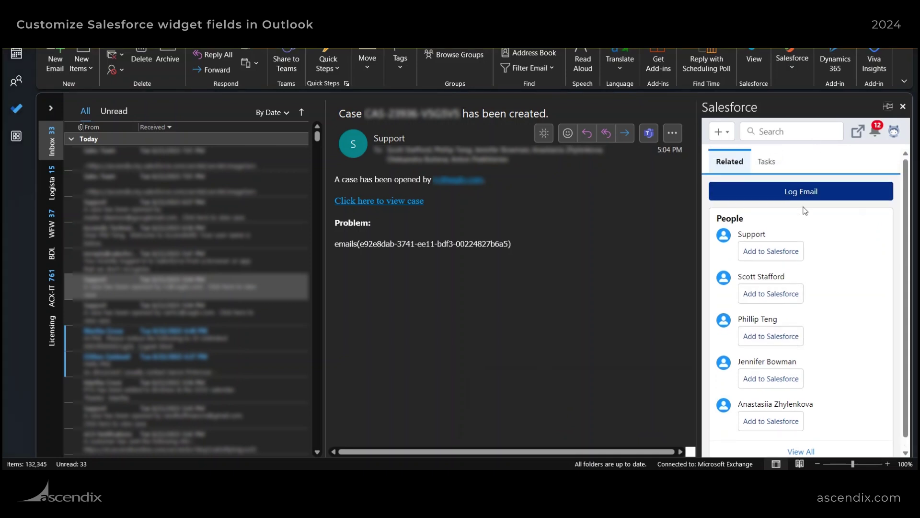
click(903, 107)
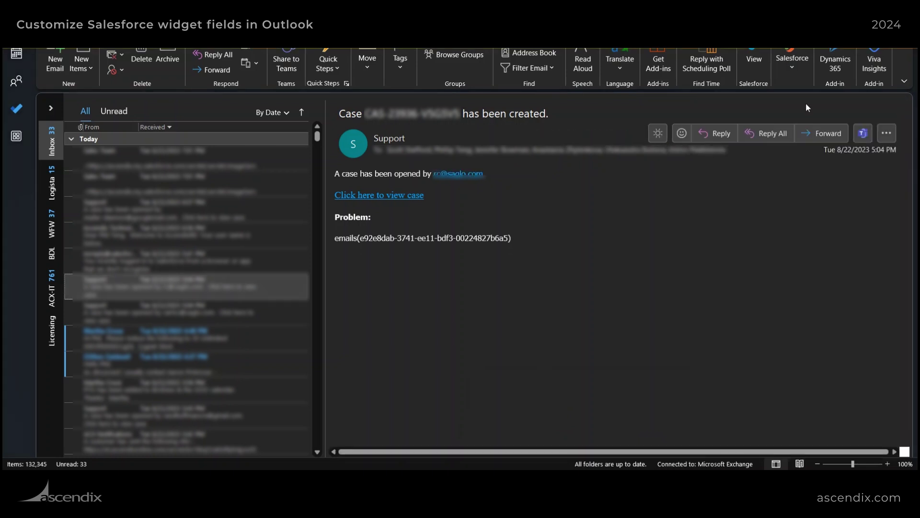
click(755, 54)
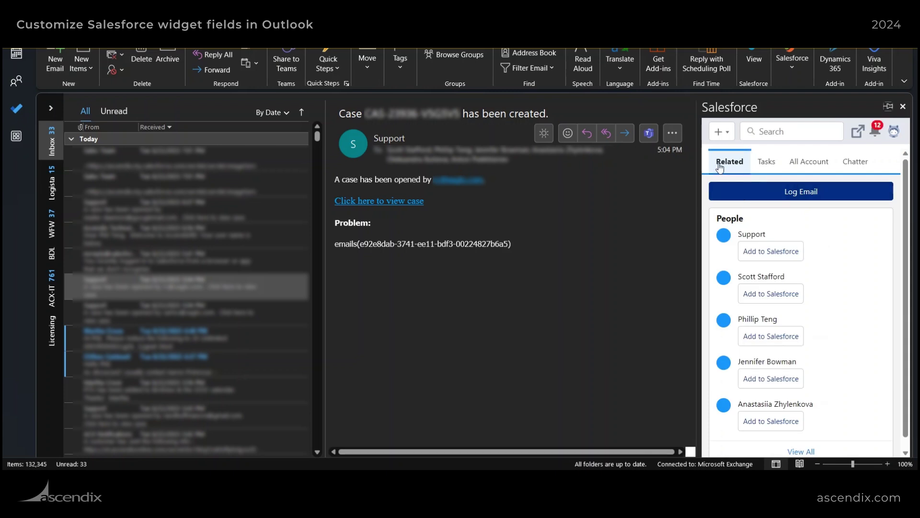
click(760, 164)
click(809, 161)
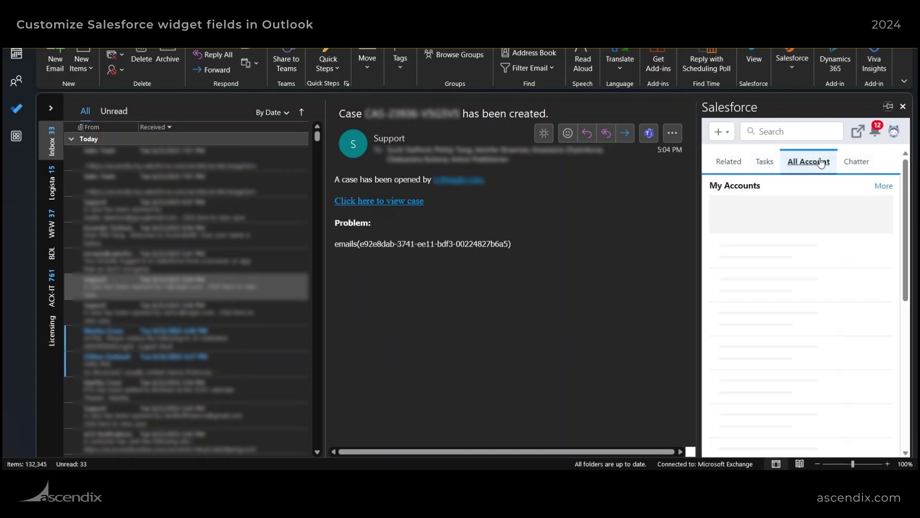
scroll(798, 281, down, 2)
scroll(798, 280, up, 3)
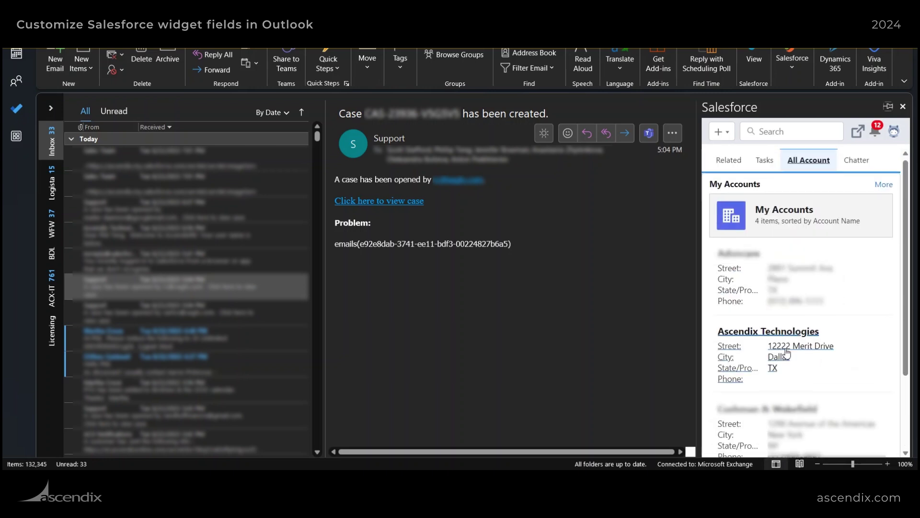
click(854, 161)
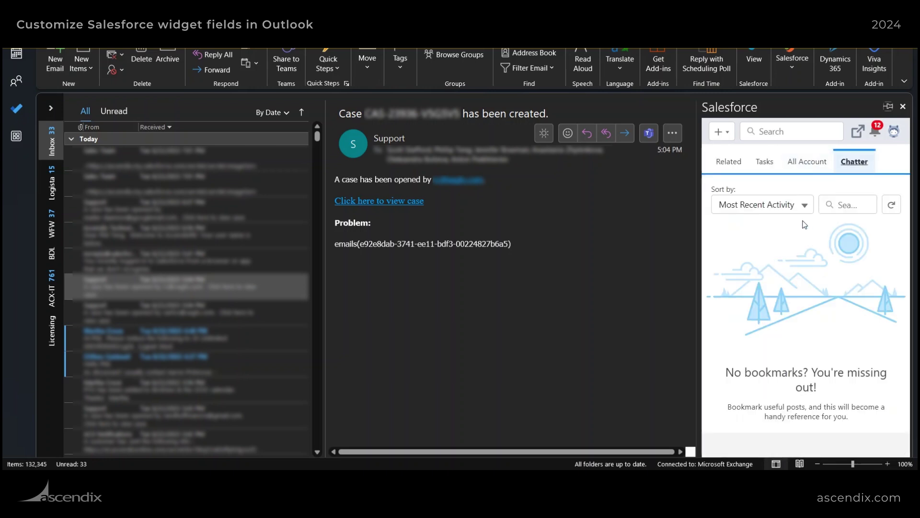
click(730, 162)
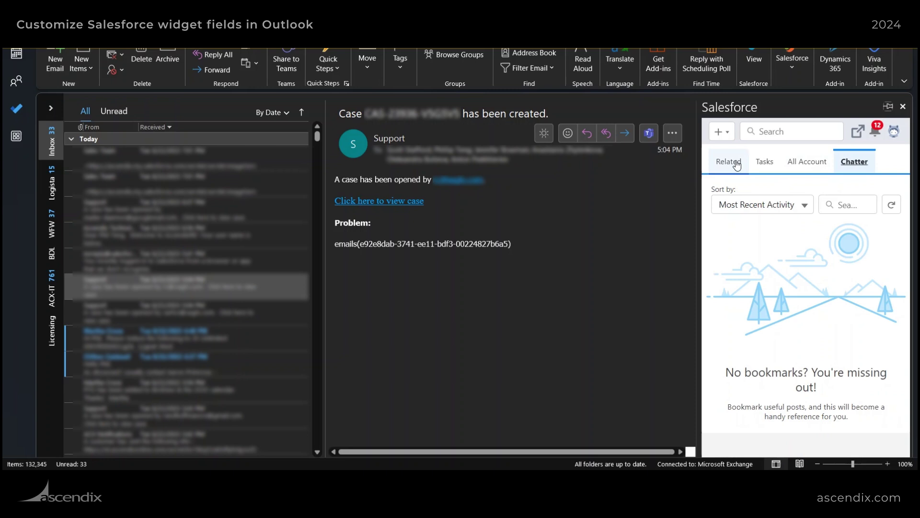